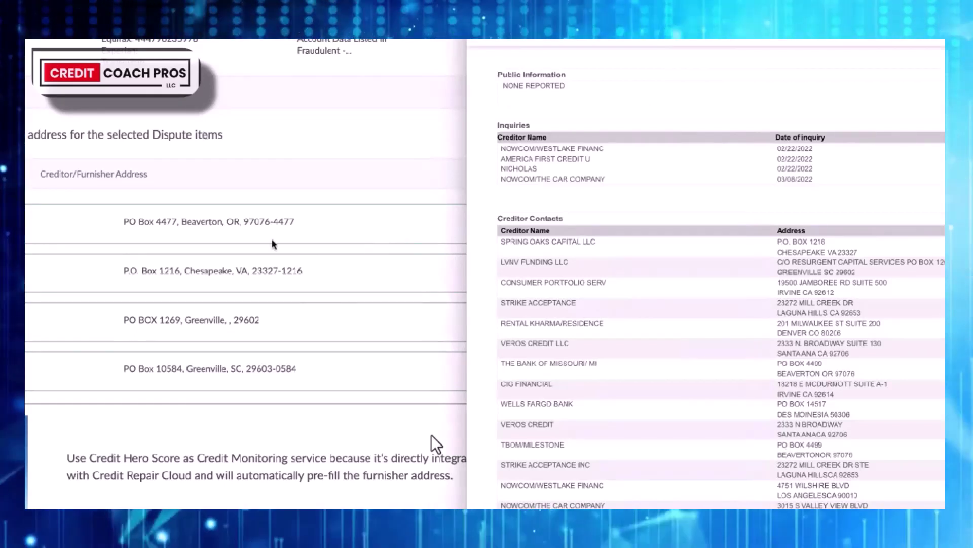
Update the first creditor's address to the TBOM/MILESTONE mailing address listed in the credit report's creditor contacts and save it.
click(654, 223)
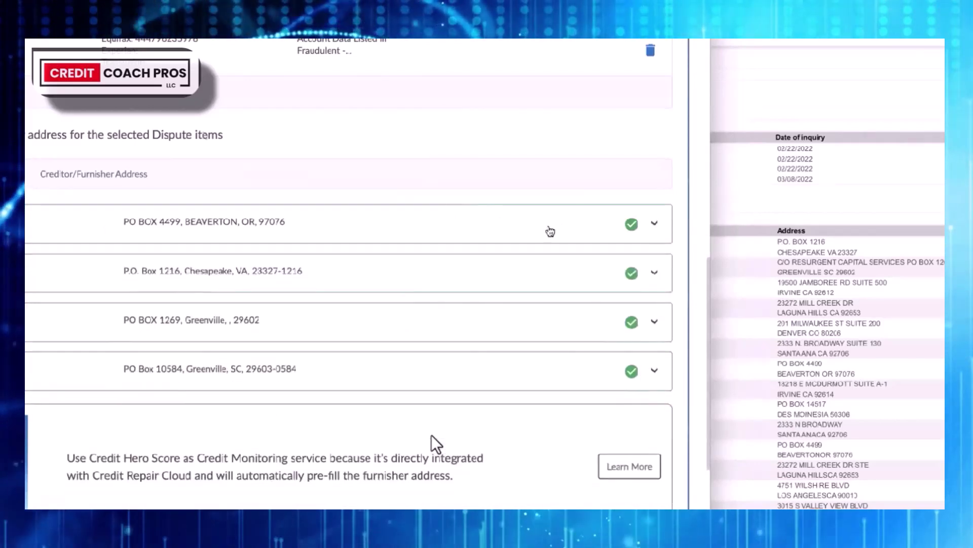
click(654, 223)
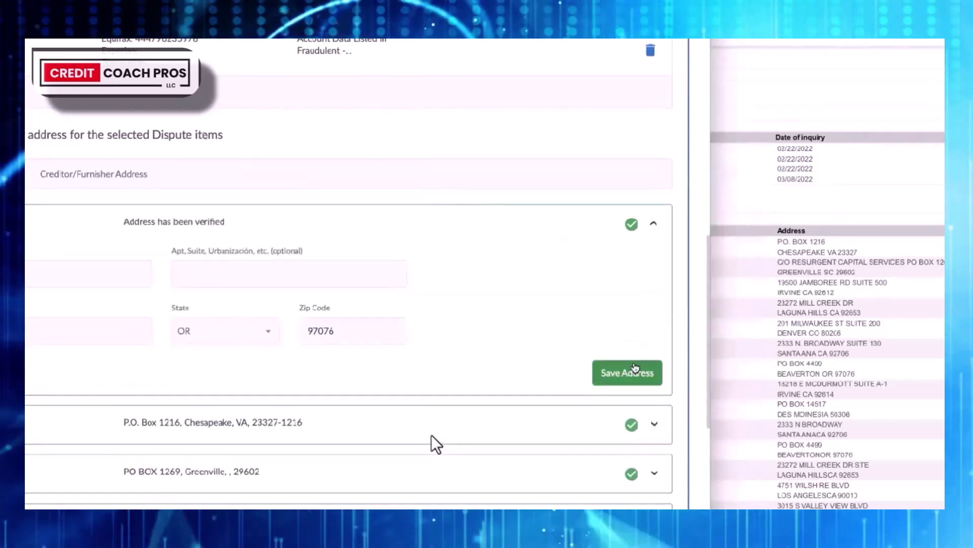
click(636, 366)
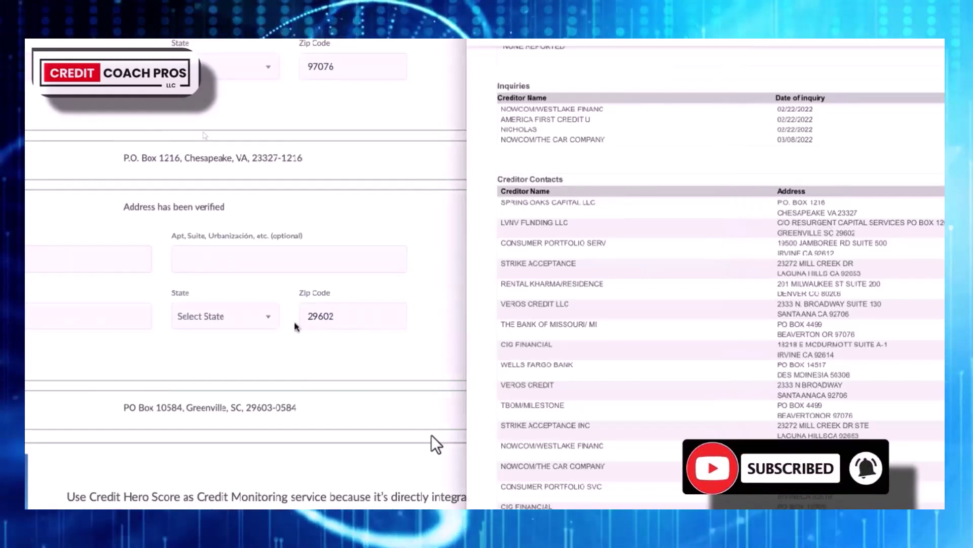
Expand the last creditor's address entry and check the LVNV Funding LLC dispute address in the web search results.
click(272, 404)
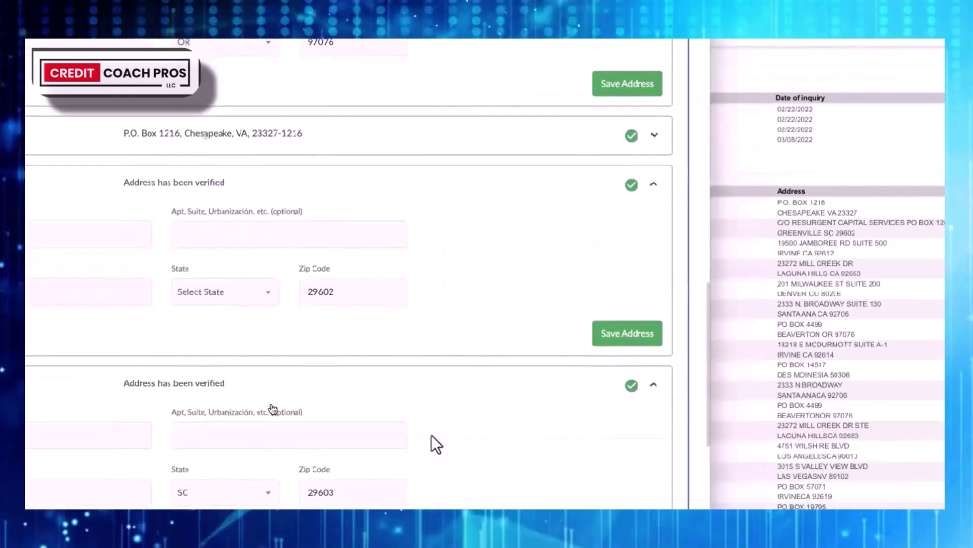
scroll(272, 408, down, 5)
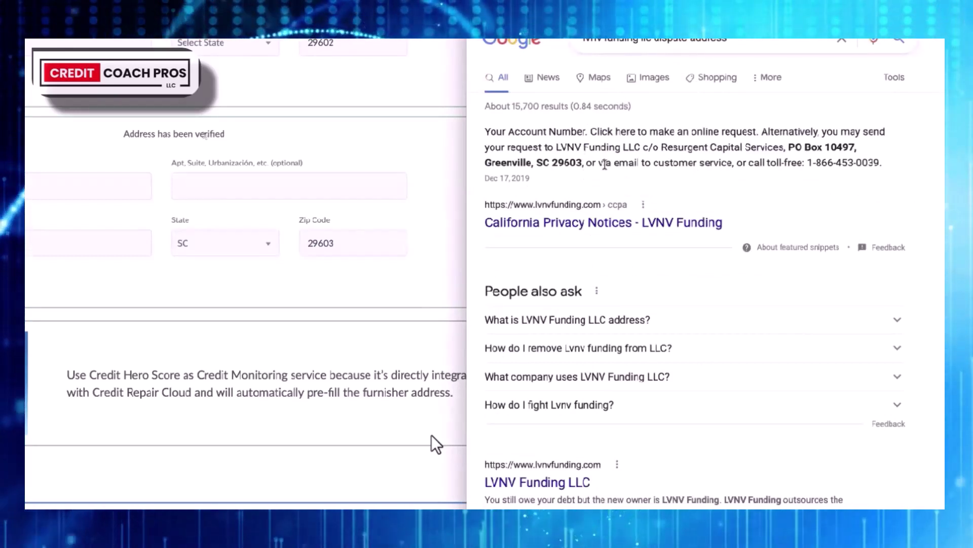
scroll(431, 434, up, 2)
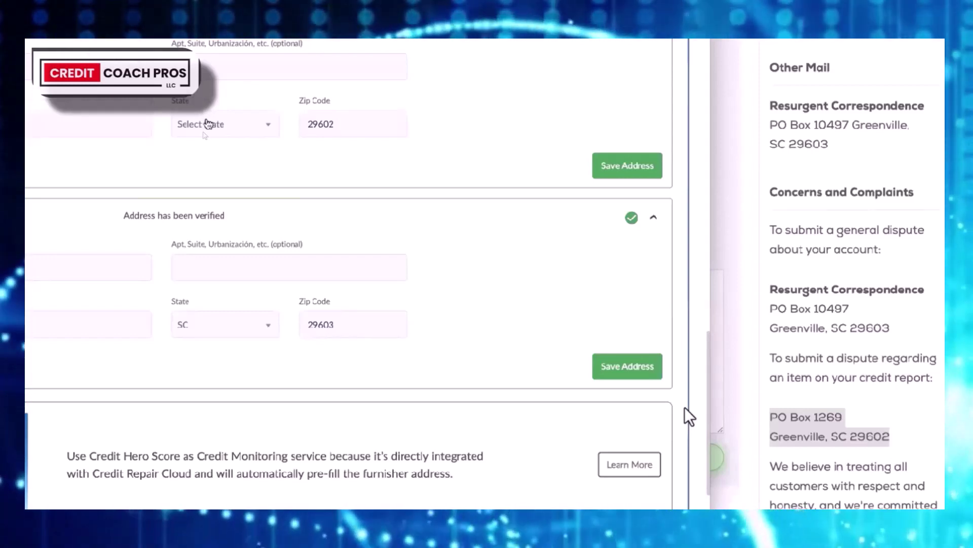
Try to set the state of the third creditor's address to SC.
click(208, 124)
text(sc)
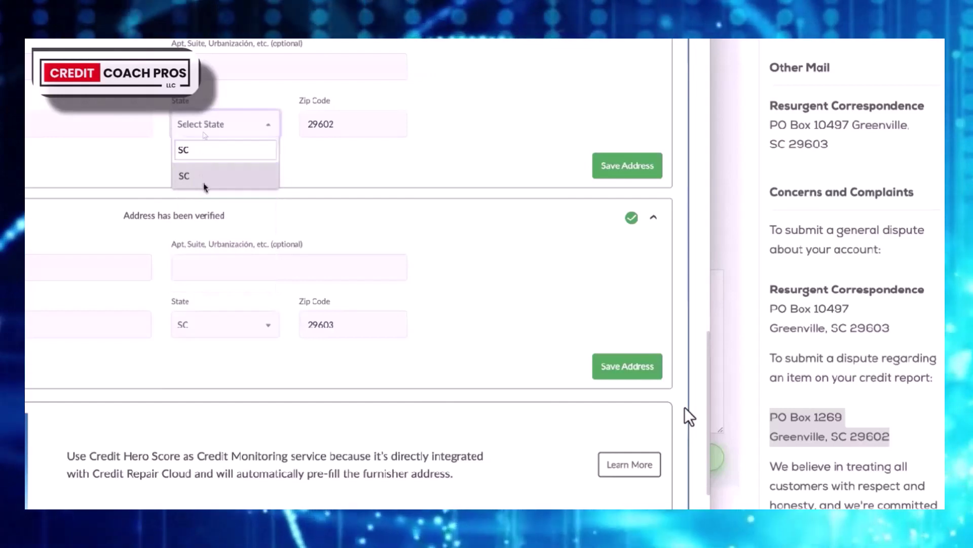
click(428, 167)
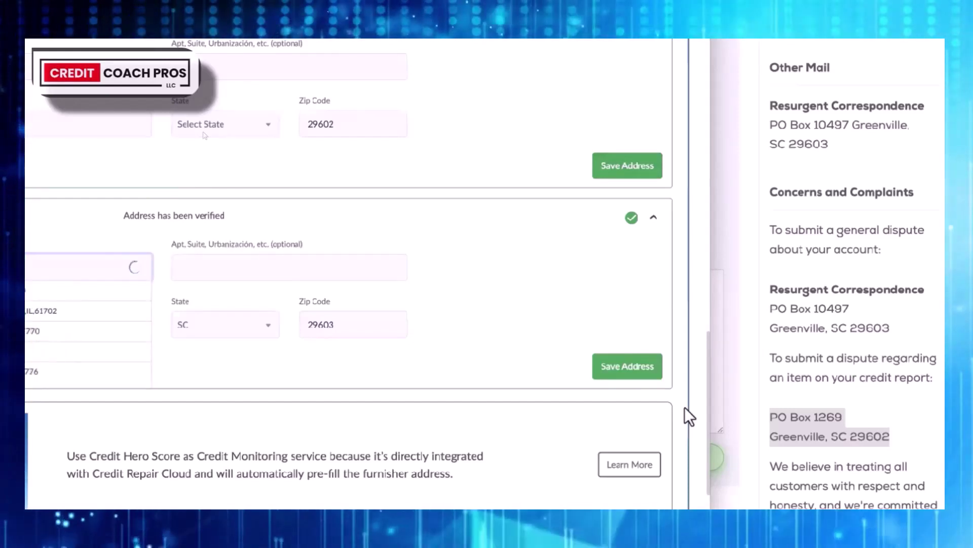
Save the last creditor's address with Resurgent's credit report dispute PO box, and save the third creditor's address with state SC.
click(126, 215)
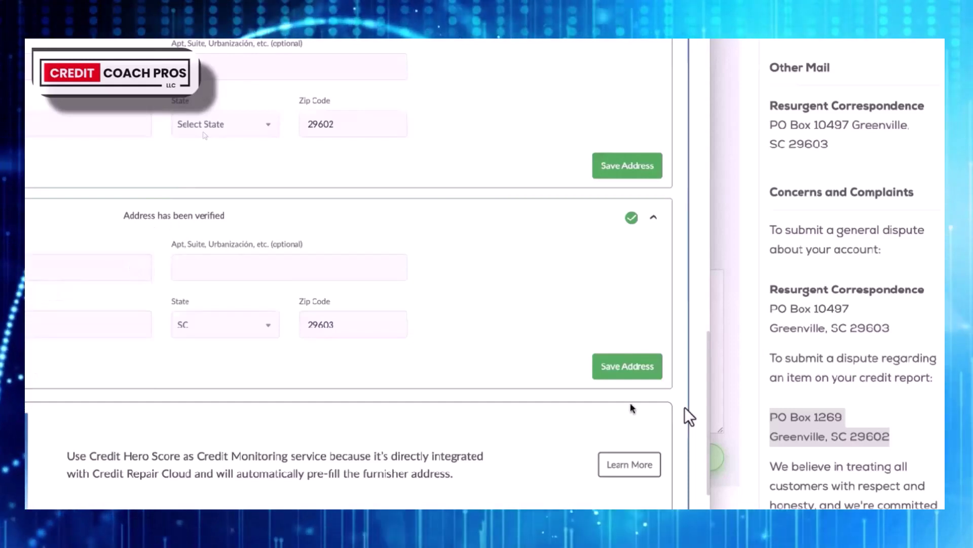
click(627, 372)
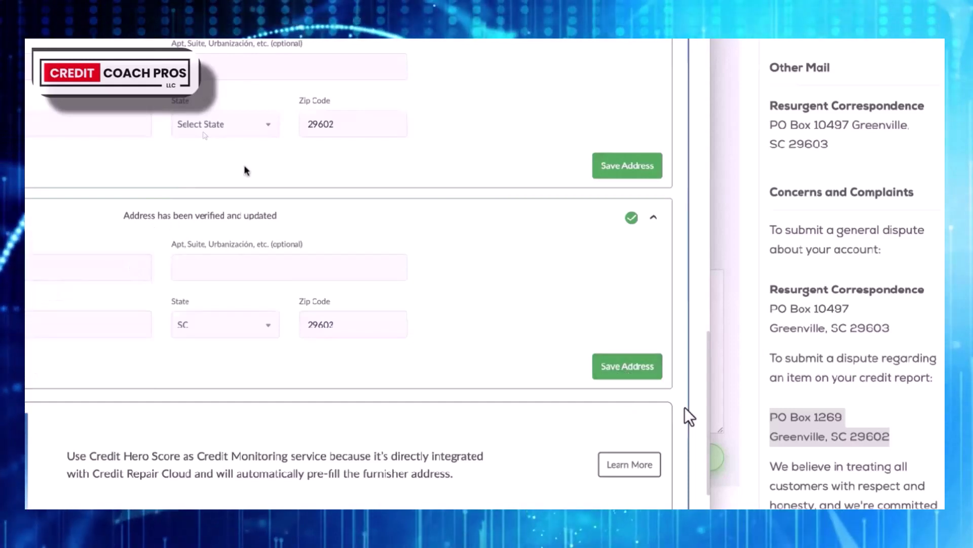
click(196, 126)
text(SC)
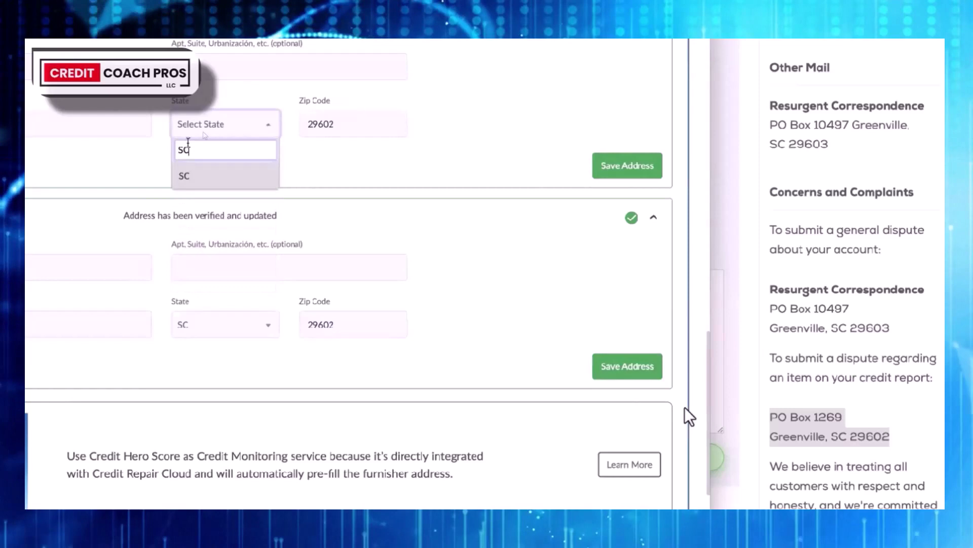
click(191, 179)
click(594, 169)
Continue to the letter selection, choose letter A1 - DEBT VALIDATION FOR COLLECTIONS / CREDITOR ACCTS, and generate the letters.
scroll(570, 252, down, 5)
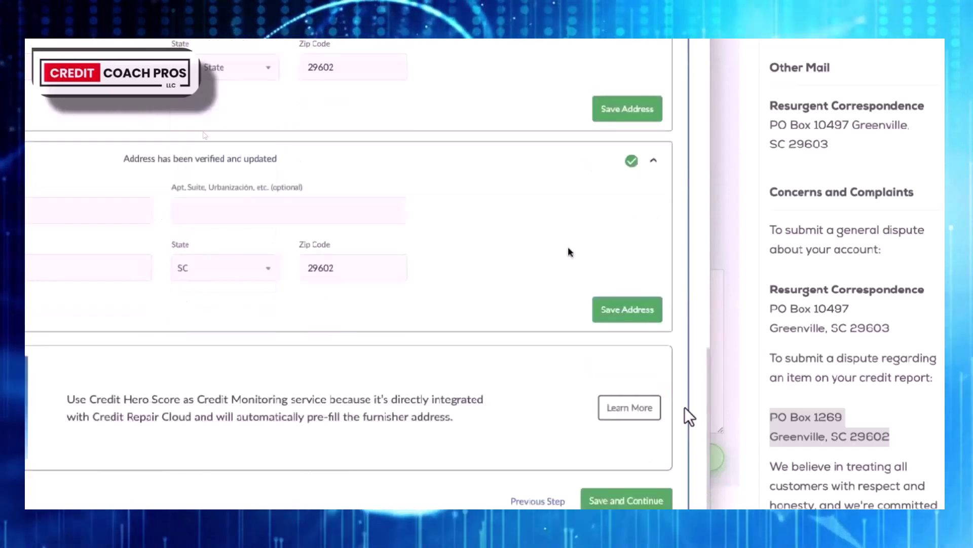
click(620, 277)
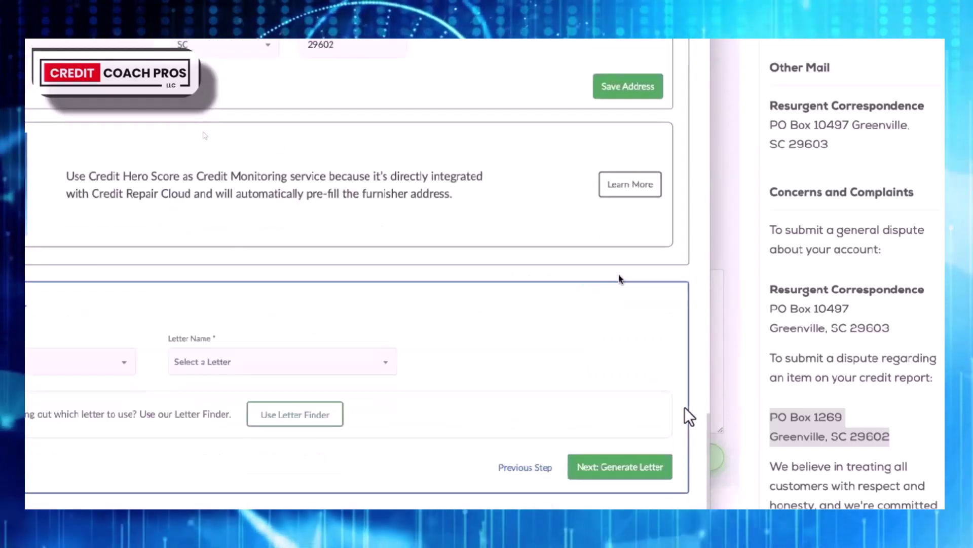
click(41, 377)
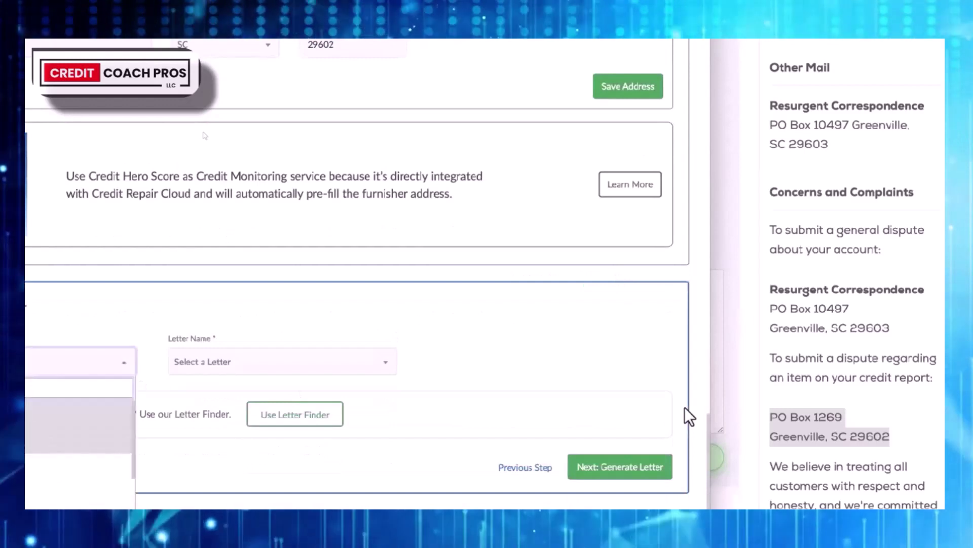
key(Return)
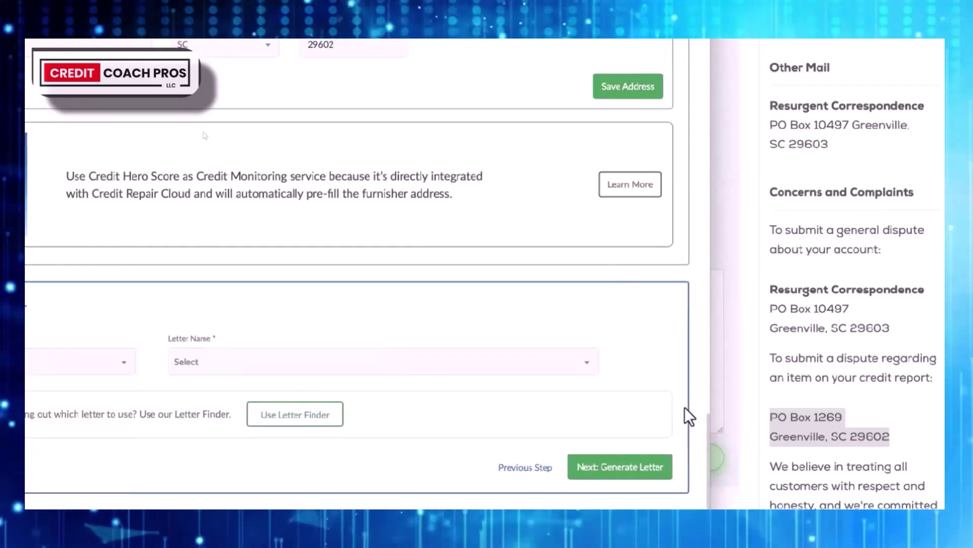
click(233, 365)
click(225, 442)
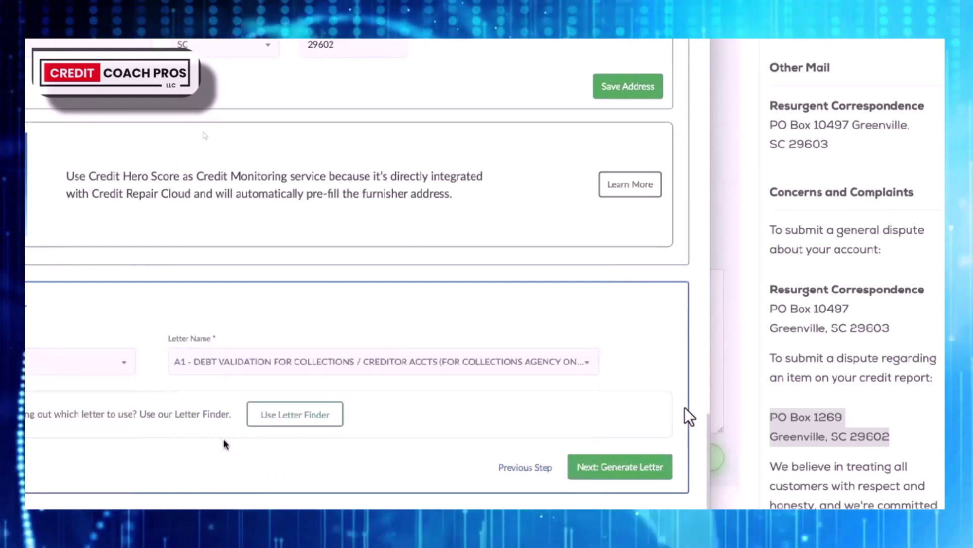
click(613, 464)
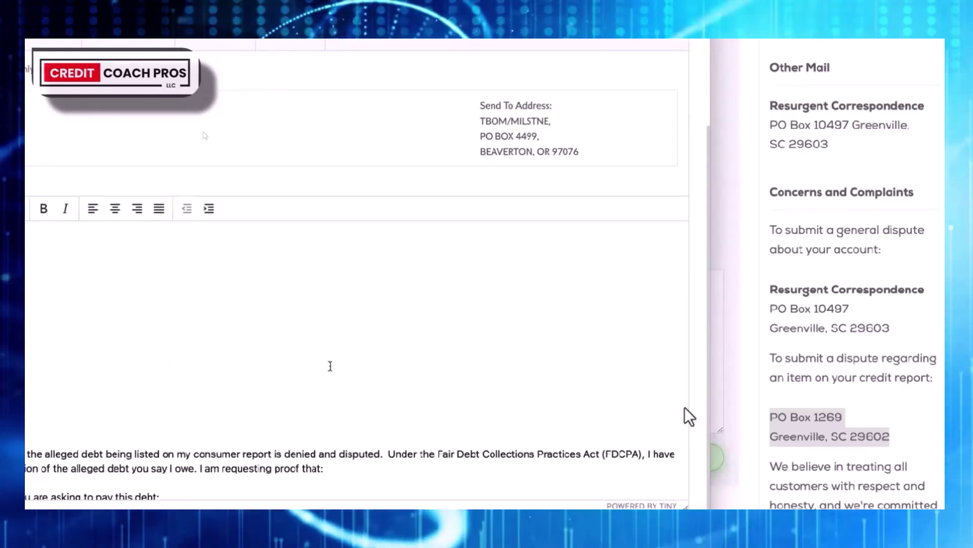
Review the generated letter's text and check the send-to addresses on the SPRINGOAKCAP and LVNV letters.
scroll(330, 366, down, 3)
scroll(330, 365, down, 10)
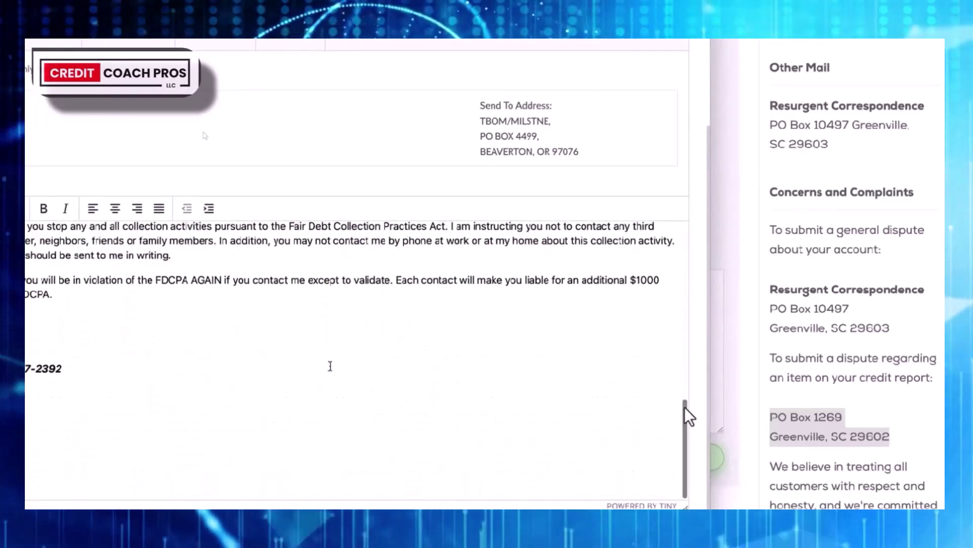
scroll(192, 251, up, 12)
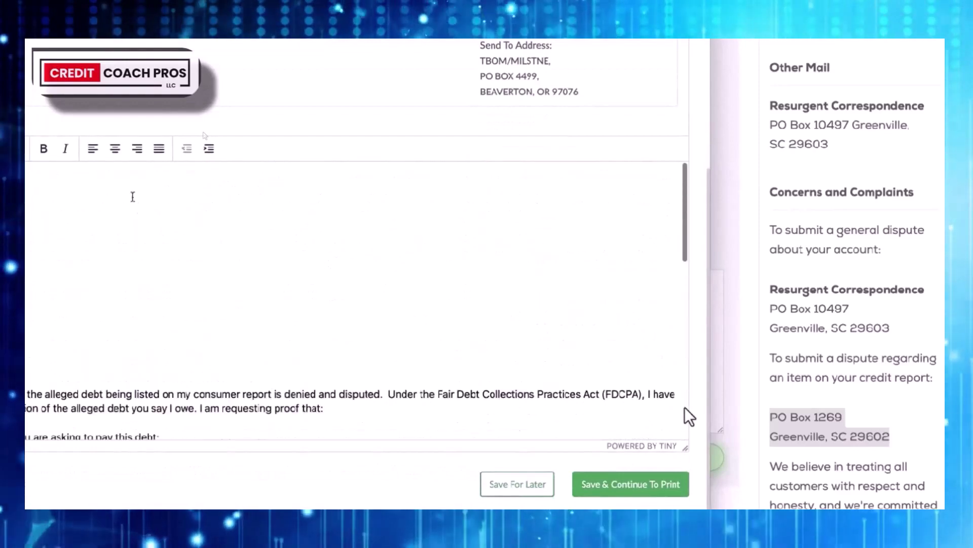
scroll(192, 251, down, 1)
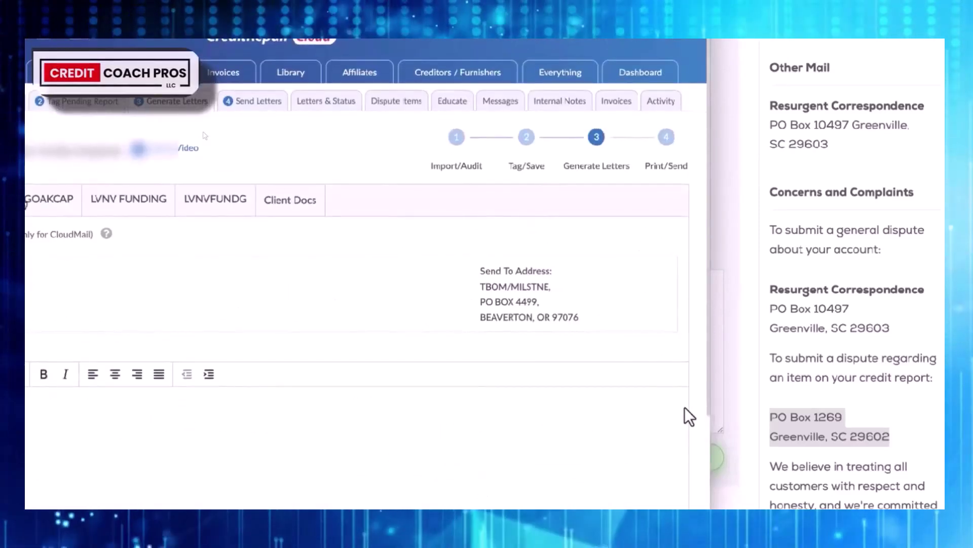
click(37, 206)
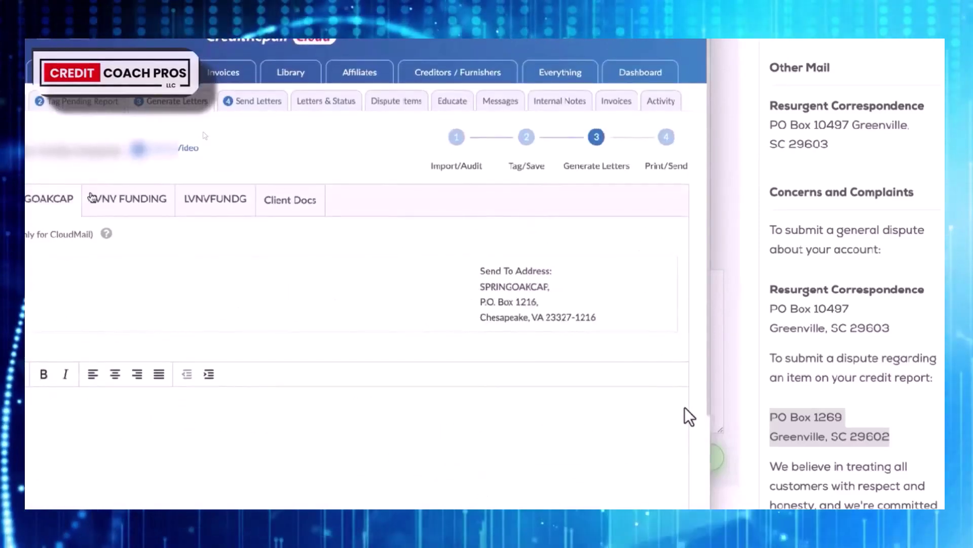
click(132, 208)
scroll(216, 270, down, 5)
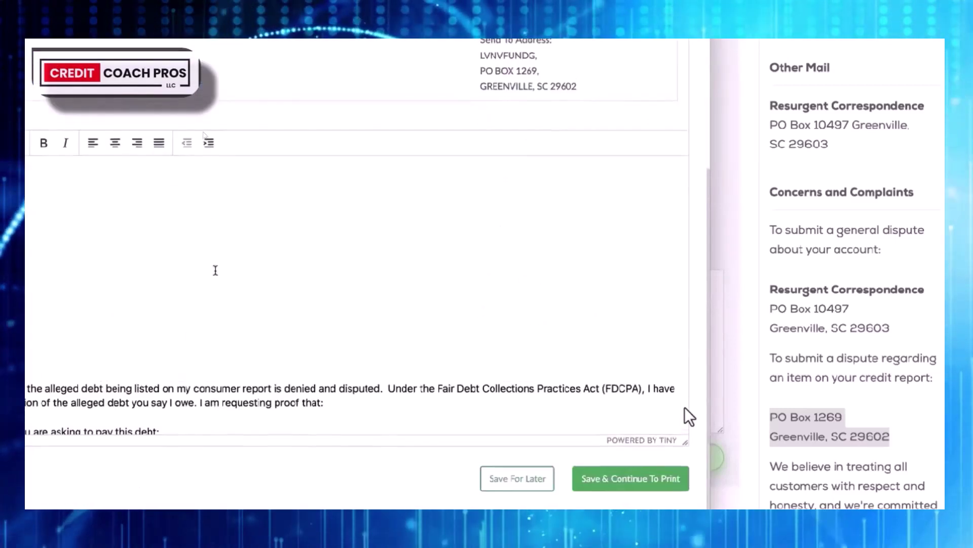
Start saving the letters for later as round 3 with the letter name RD3_Creditor.
click(511, 490)
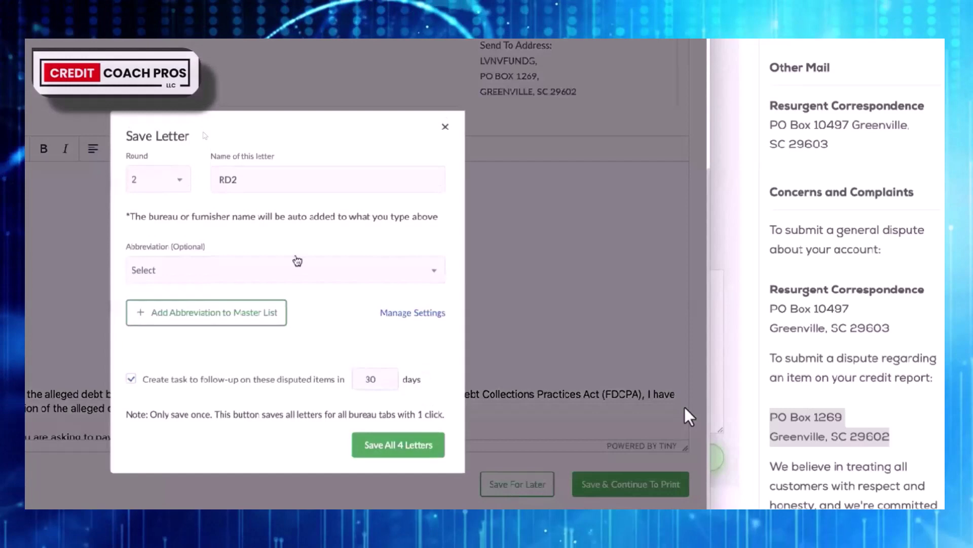
click(268, 179)
click(128, 177)
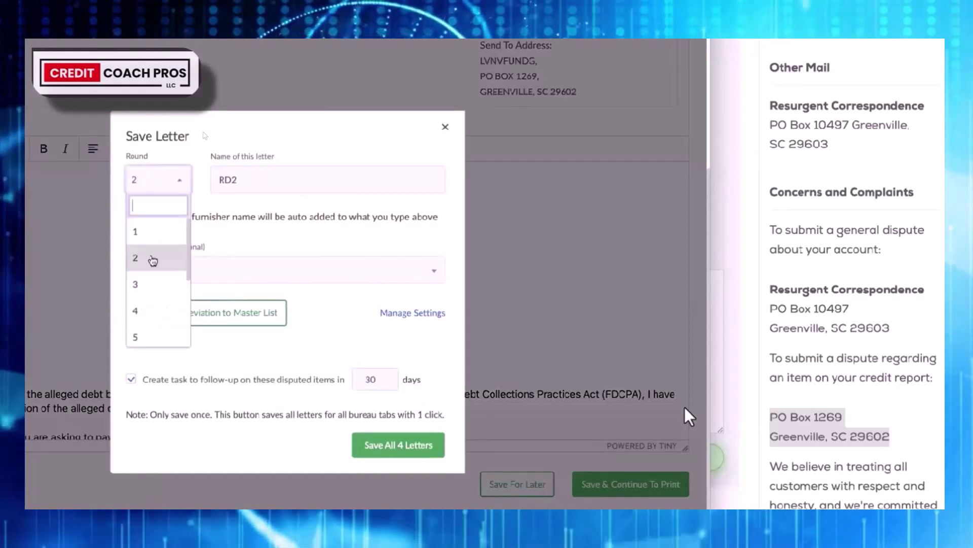
click(147, 282)
click(265, 190)
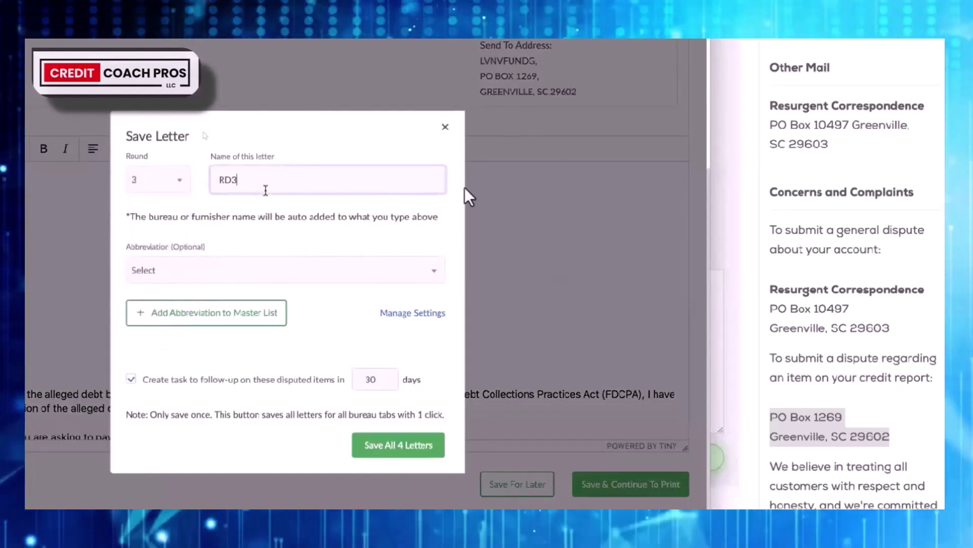
text(_Creditor)
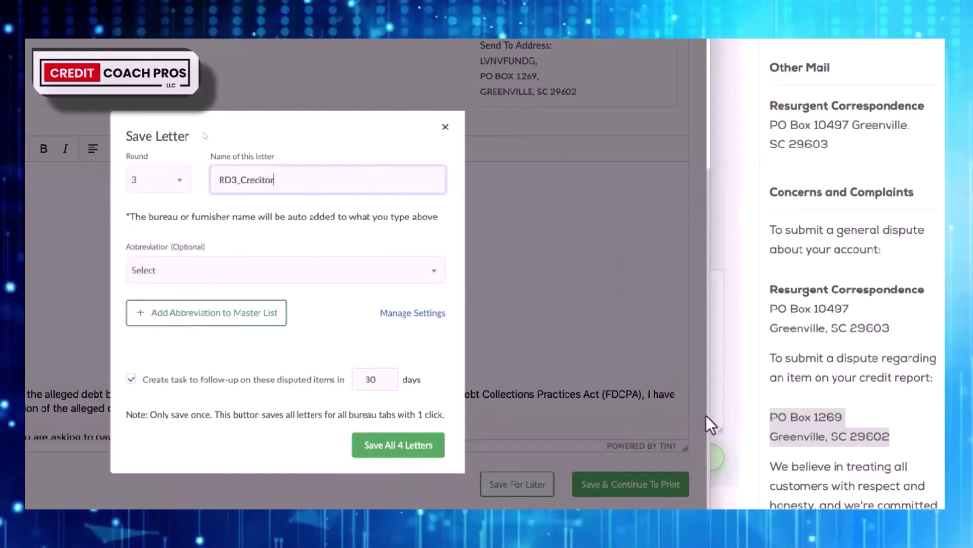
Assign the FRAUD DATA abbreviation to the letters and save all 4 letters.
click(239, 272)
scroll(241, 285, down, 5)
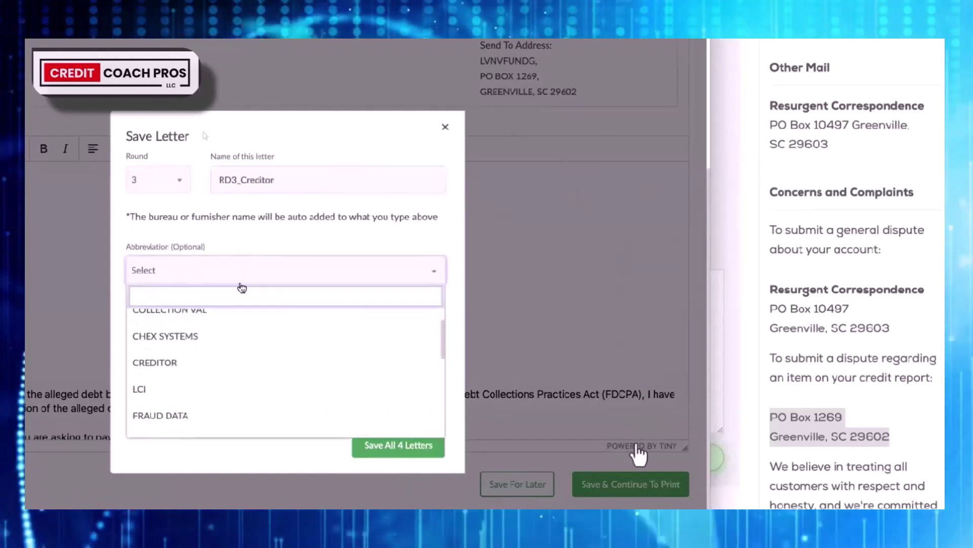
scroll(250, 348, down, 5)
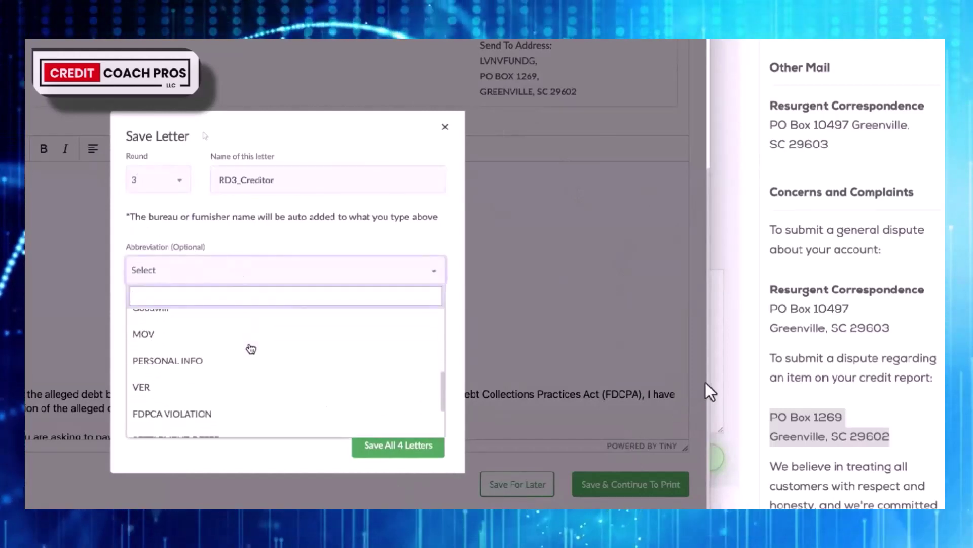
scroll(248, 384, up, 5)
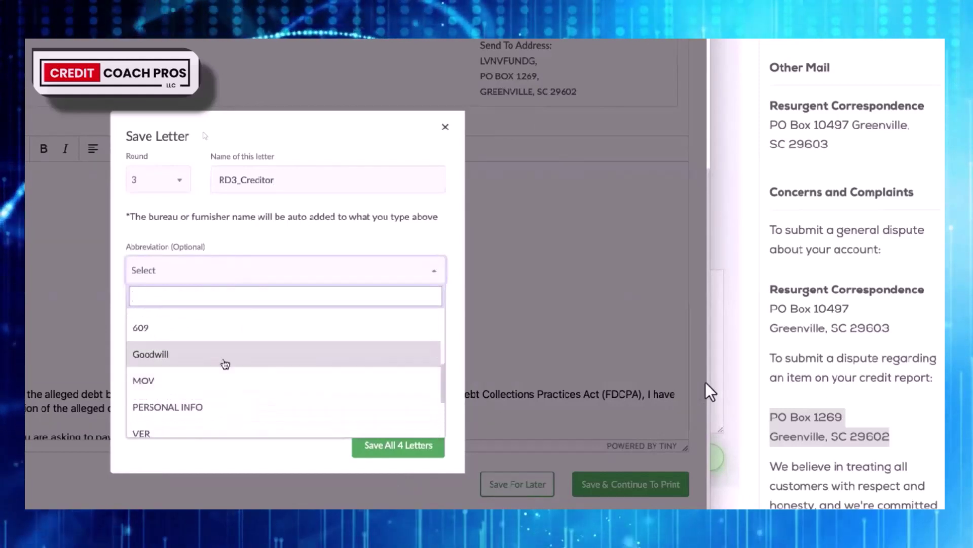
scroll(223, 364, up, 5)
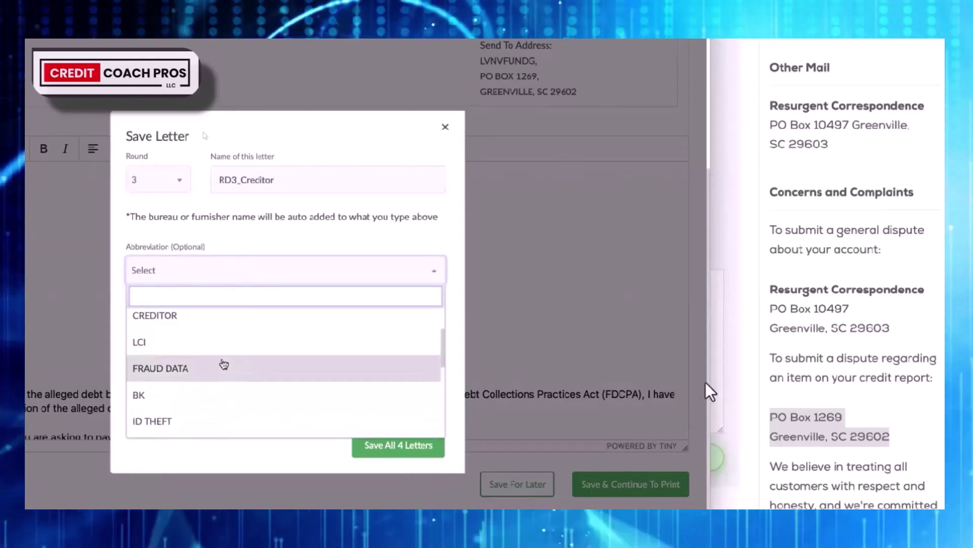
click(223, 360)
click(377, 449)
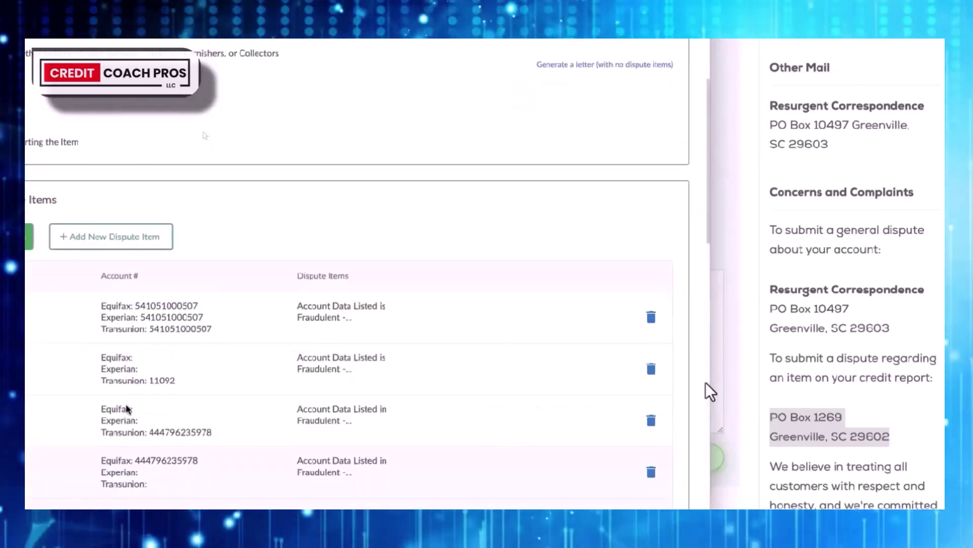
Remove all four dispute items from the dispute list.
scroll(341, 399, down, 5)
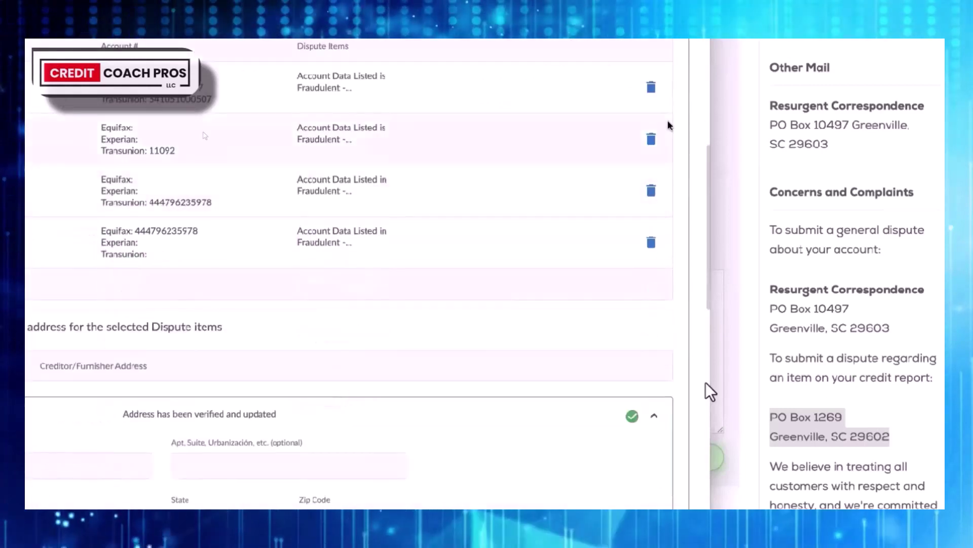
click(649, 89)
click(649, 90)
click(649, 89)
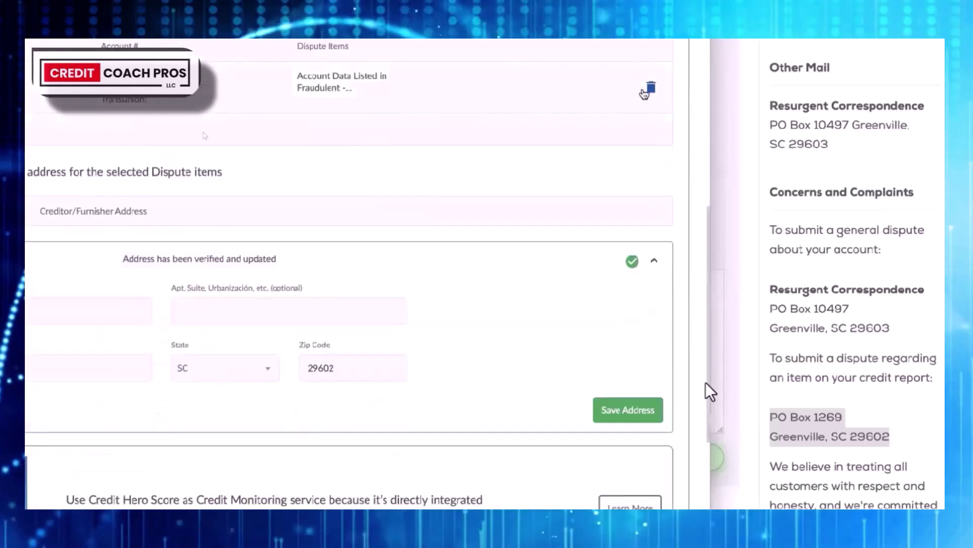
click(649, 89)
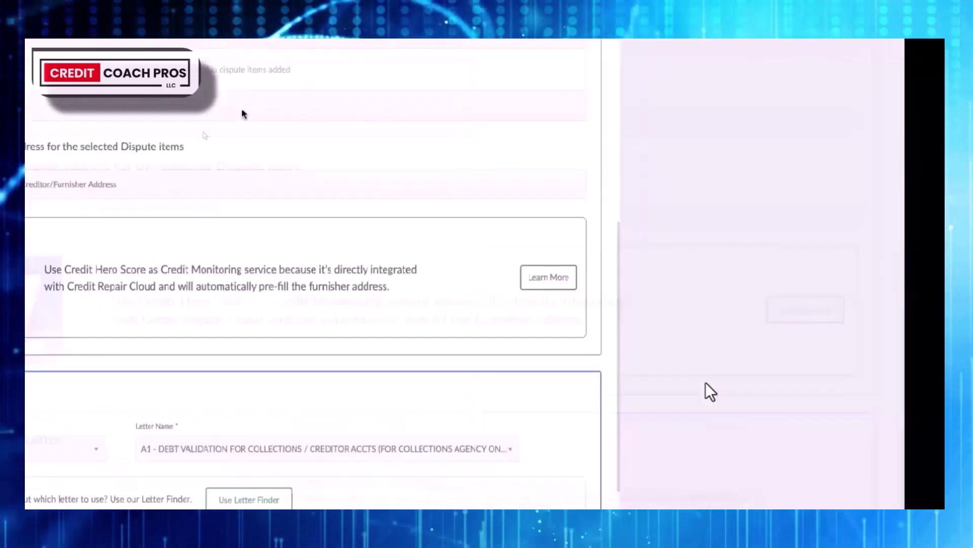
scroll(257, 126, up, 3)
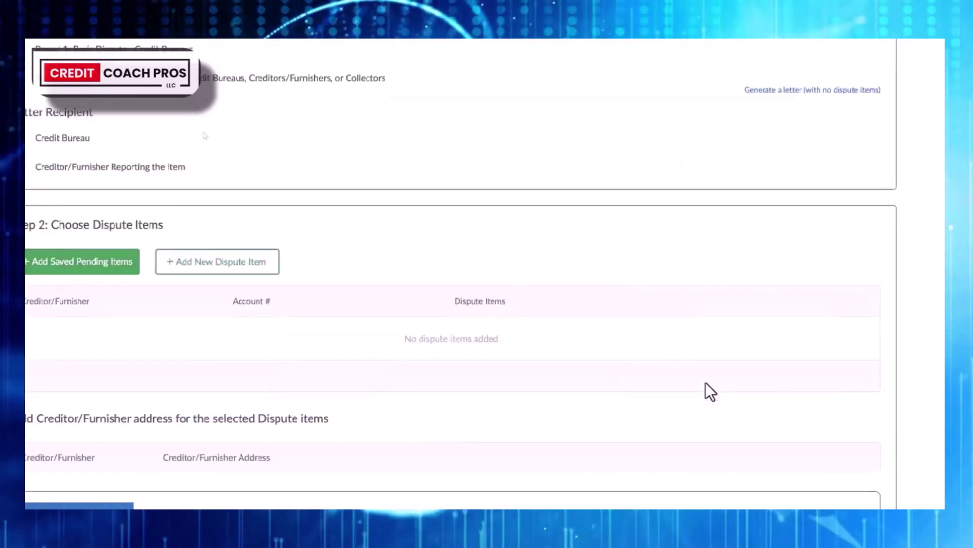
Look through the saved pending items and check the creditor names under Inquiries on the credit report.
click(71, 263)
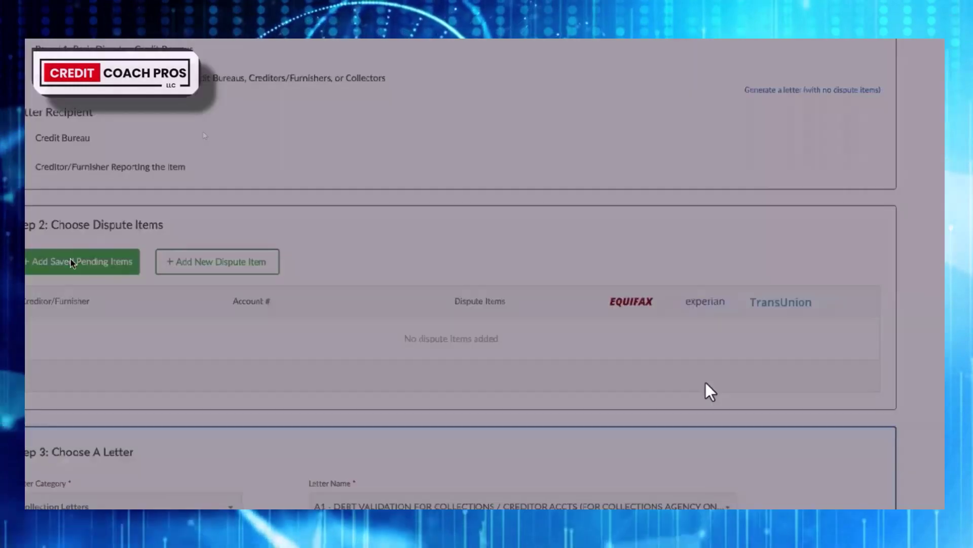
scroll(303, 324, down, 8)
scroll(303, 324, down, 10)
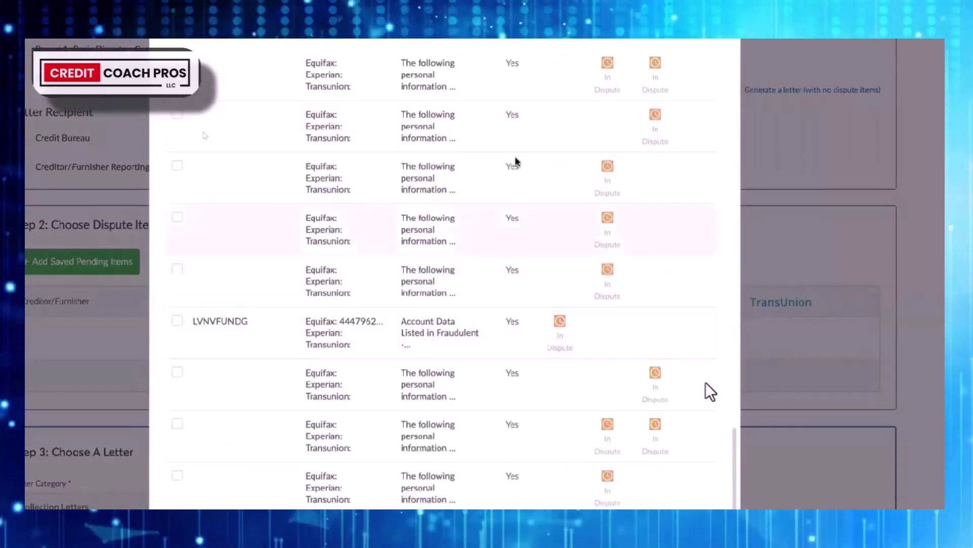
key(Escape)
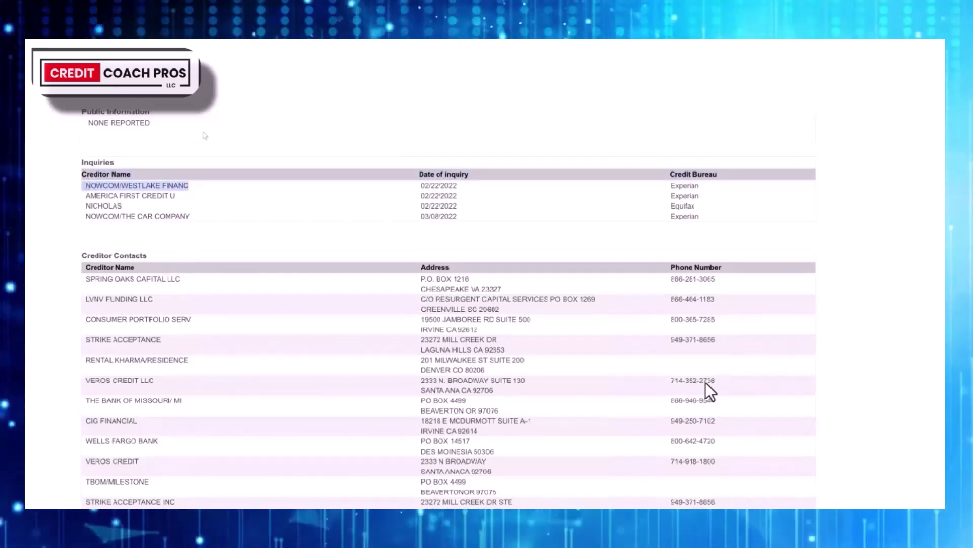
scroll(205, 135, up, 1)
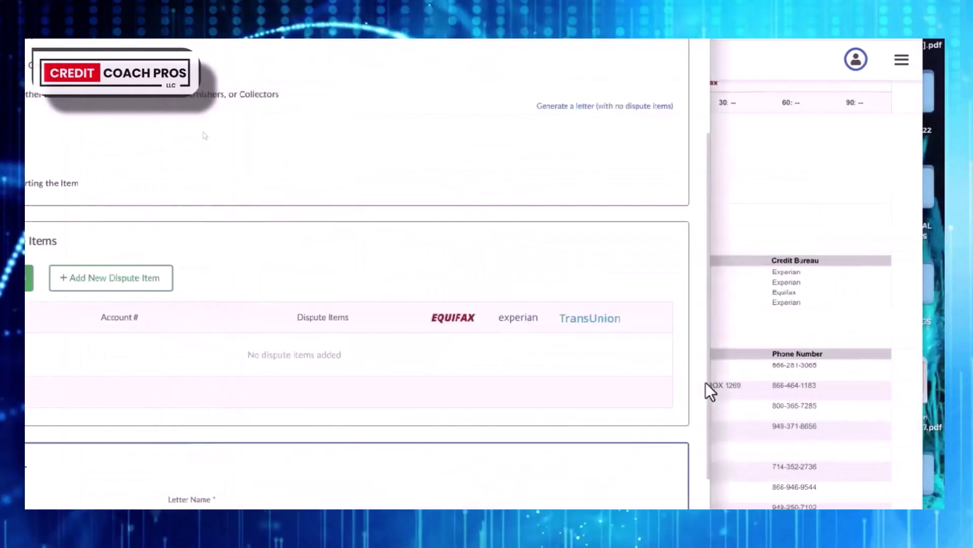
Add the saved pending inquiries for NOWCOM/THE CAR COMPANY, NOWCOM/WESTLAKE FINANC, AMERICA FIRST CREDIT U and NICHOLAS to the dispute items.
click(30, 277)
scroll(102, 256, down, 3)
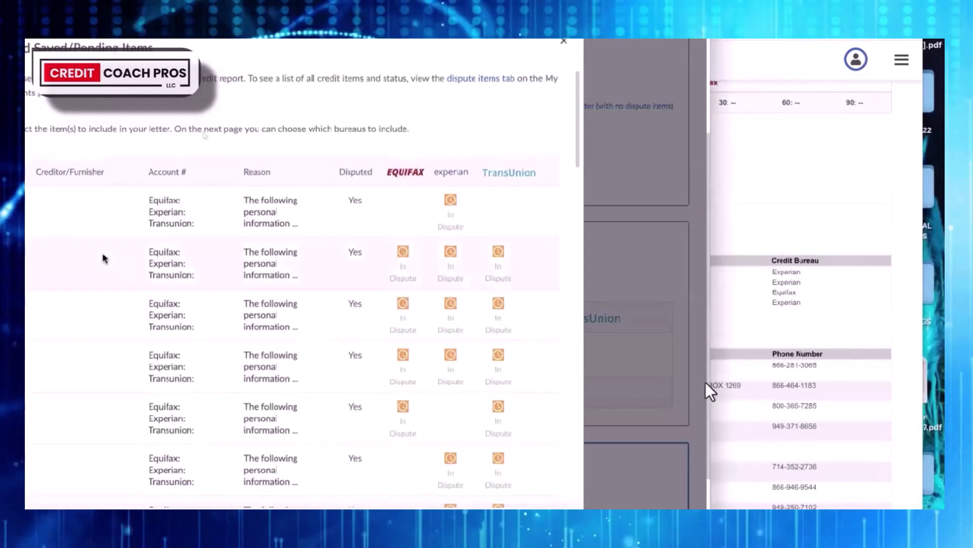
scroll(102, 256, down, 4)
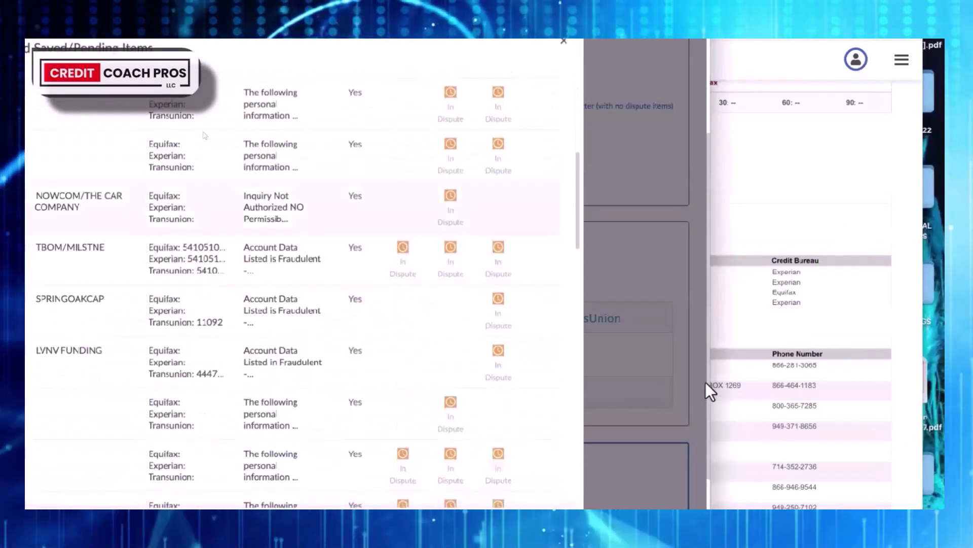
scroll(45, 243, down, 10)
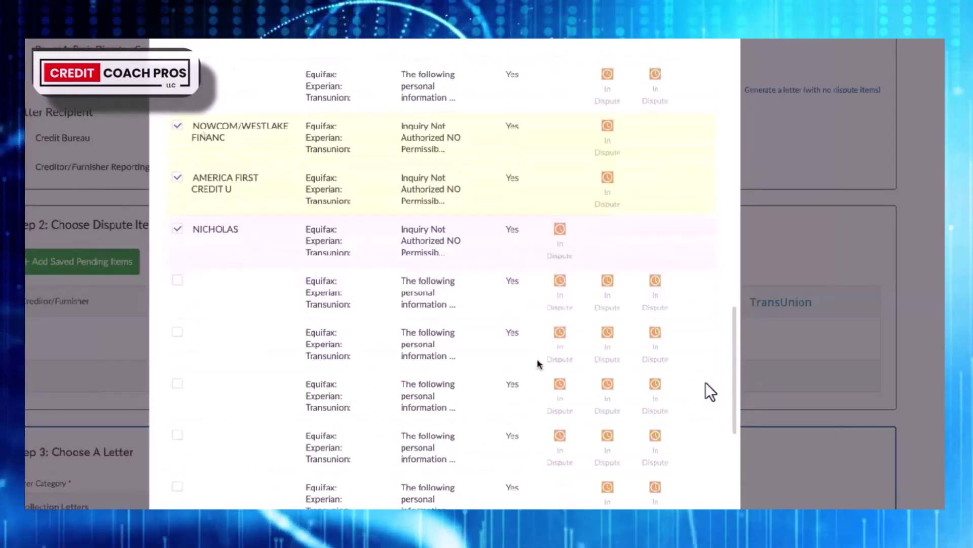
scroll(539, 363, down, 1)
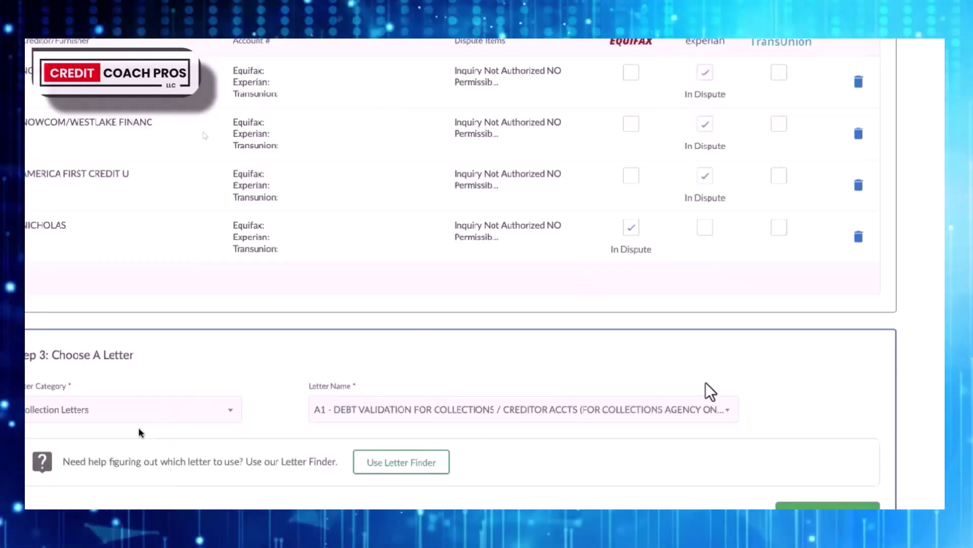
Set the letter category to Credit Bureau Letters and open the choice of letter names.
click(141, 397)
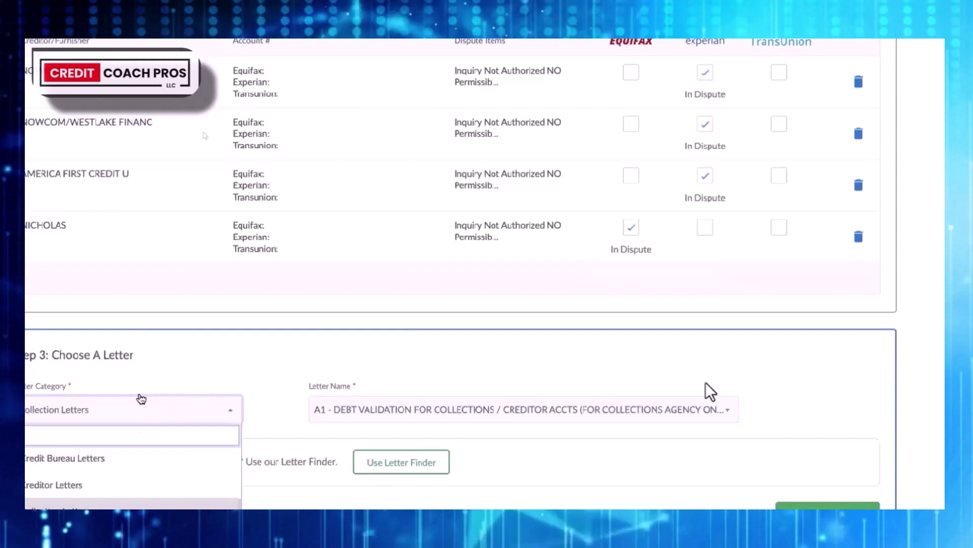
click(118, 463)
click(363, 413)
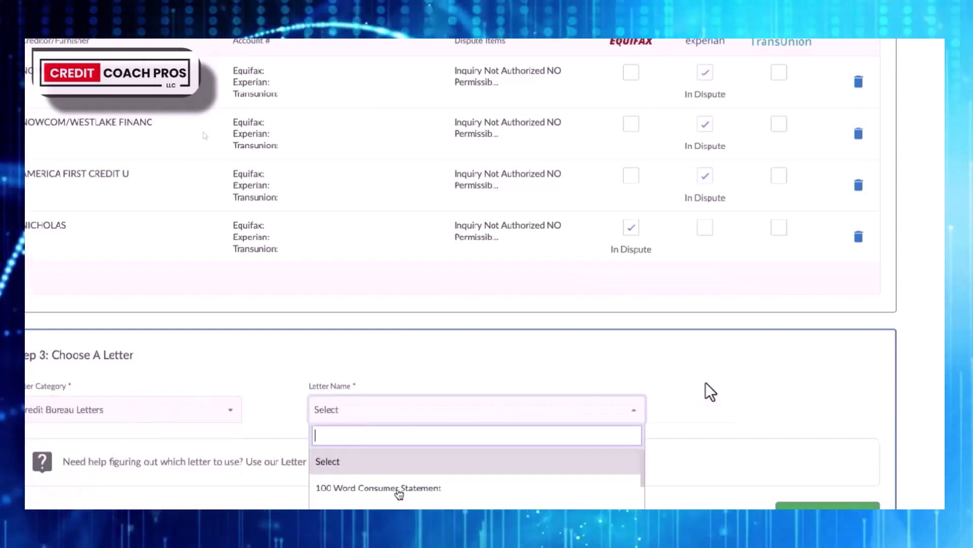